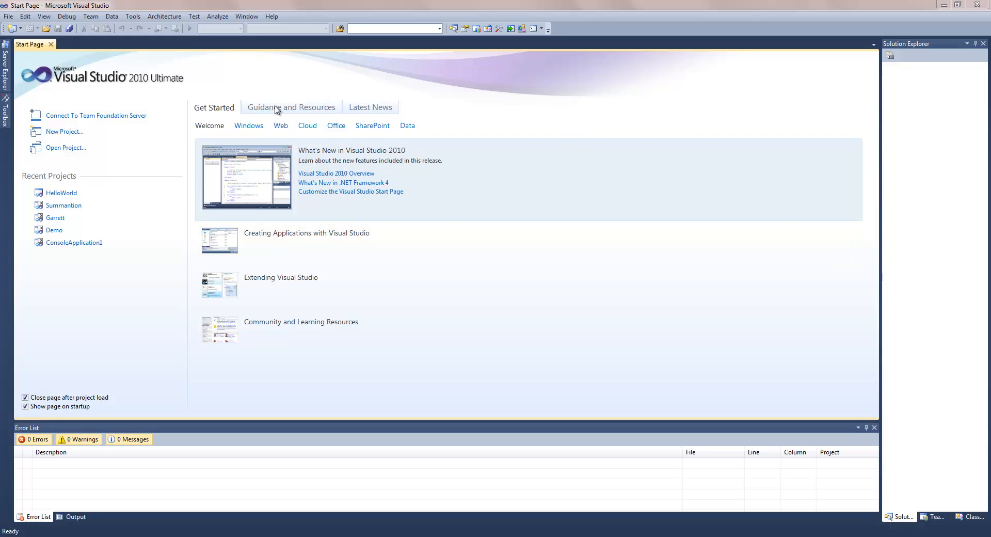
# - Open the File menu and show the New submenu for projects, websites and files
pyautogui.click(7, 17)
pyautogui.click(272, 11)
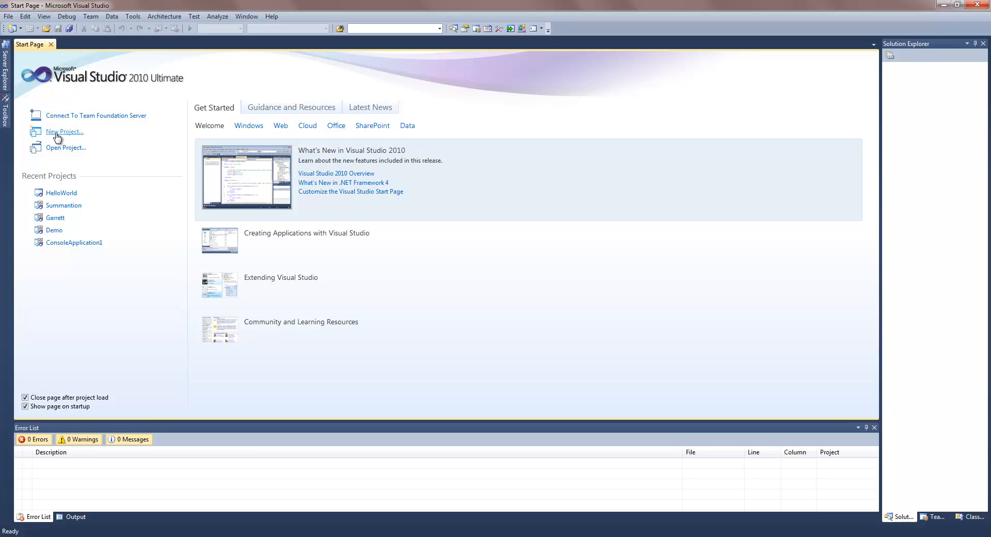
pyautogui.click(8, 16)
pyautogui.moveTo(20, 29)
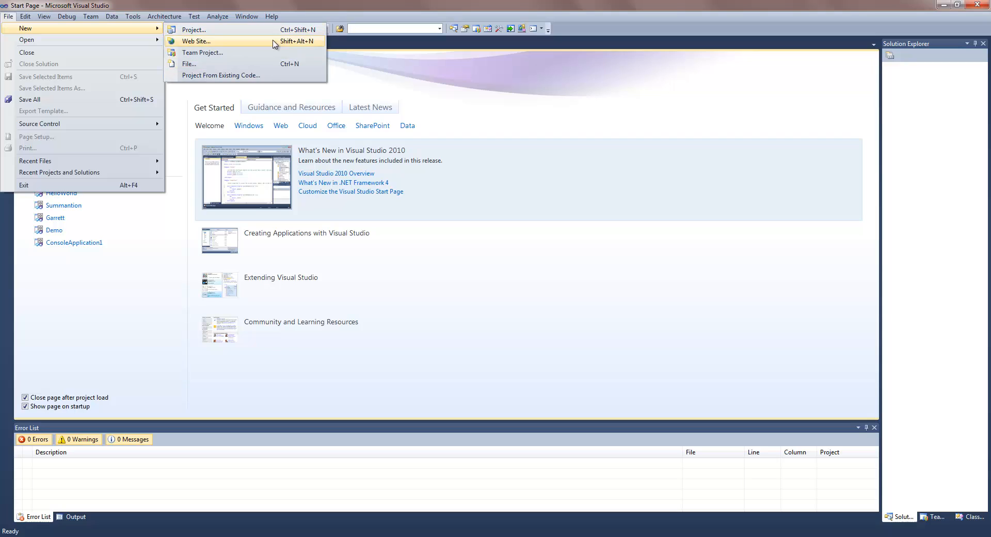
# - Dismiss the menu and launch New Project from the Start Page
pyautogui.click(120, 333)
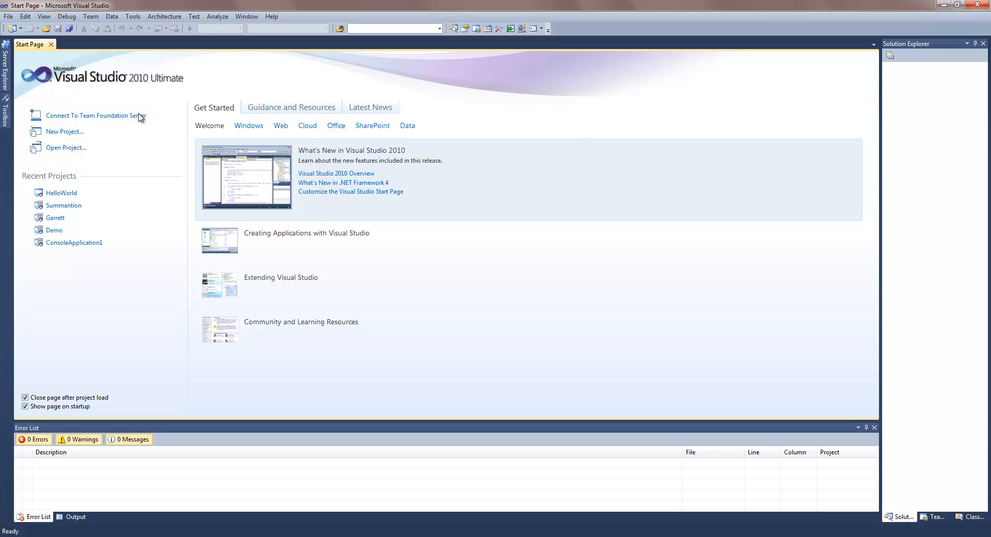
pyautogui.click(63, 132)
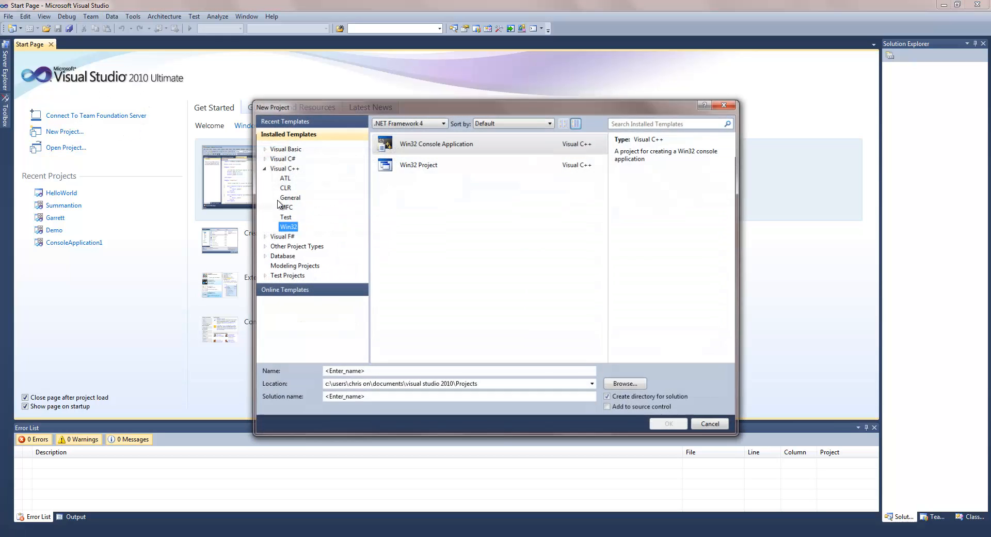
pyautogui.doubleClick(282, 167)
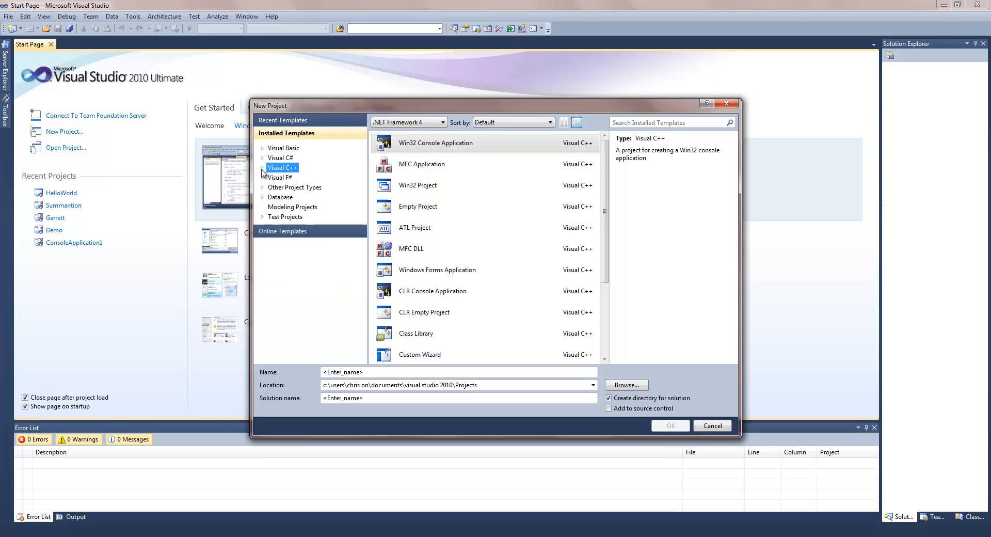
pyautogui.click(297, 218)
pyautogui.click(292, 207)
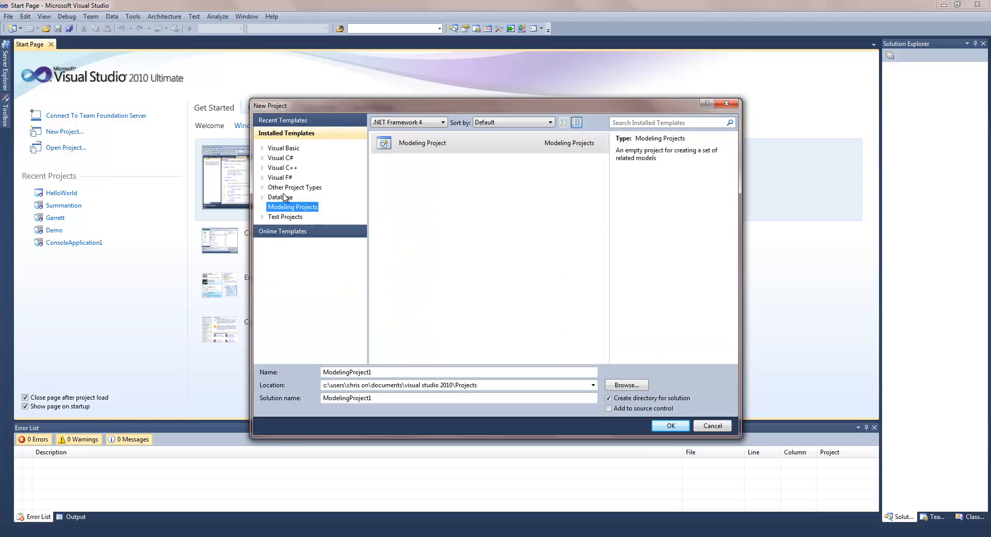
pyautogui.click(286, 197)
pyautogui.click(262, 197)
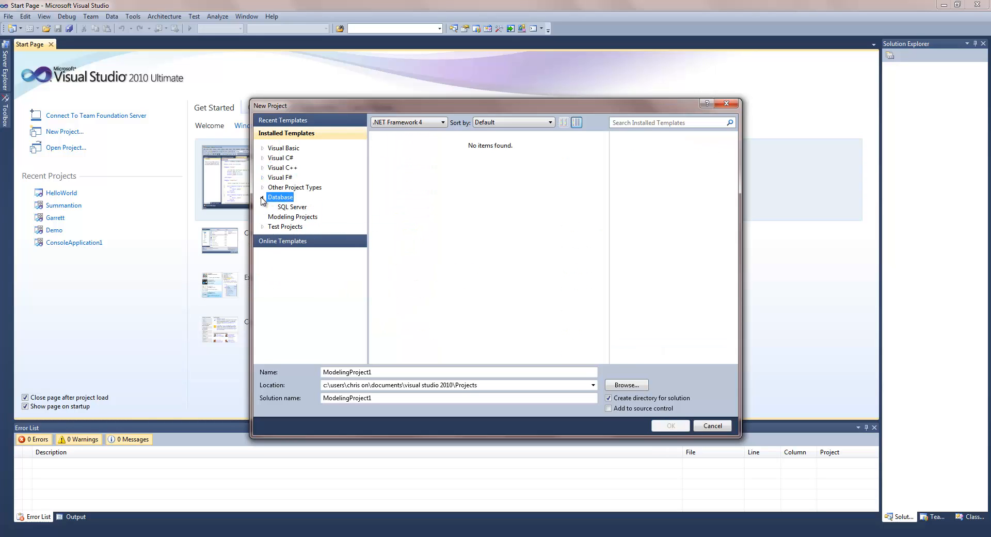
pyautogui.click(295, 207)
pyautogui.click(263, 199)
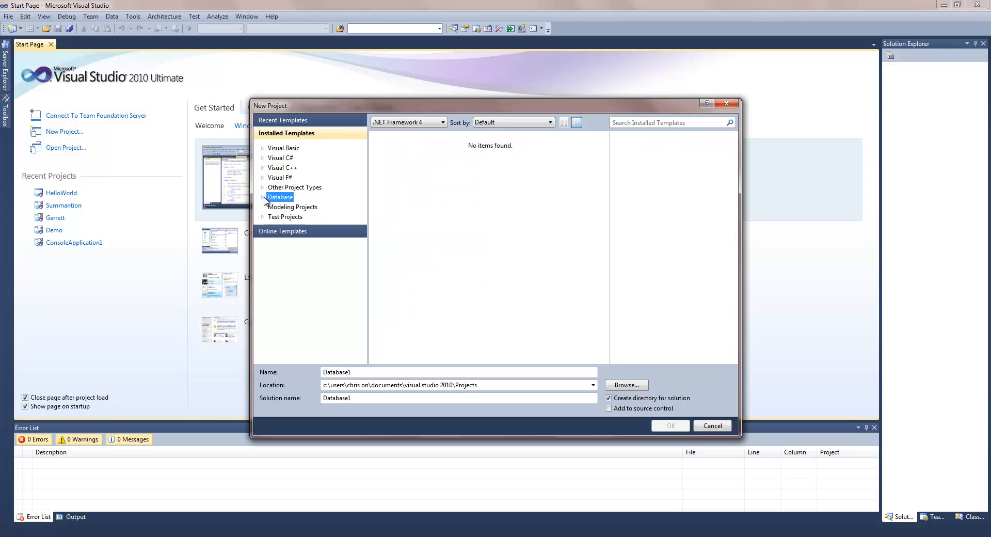
pyautogui.click(283, 177)
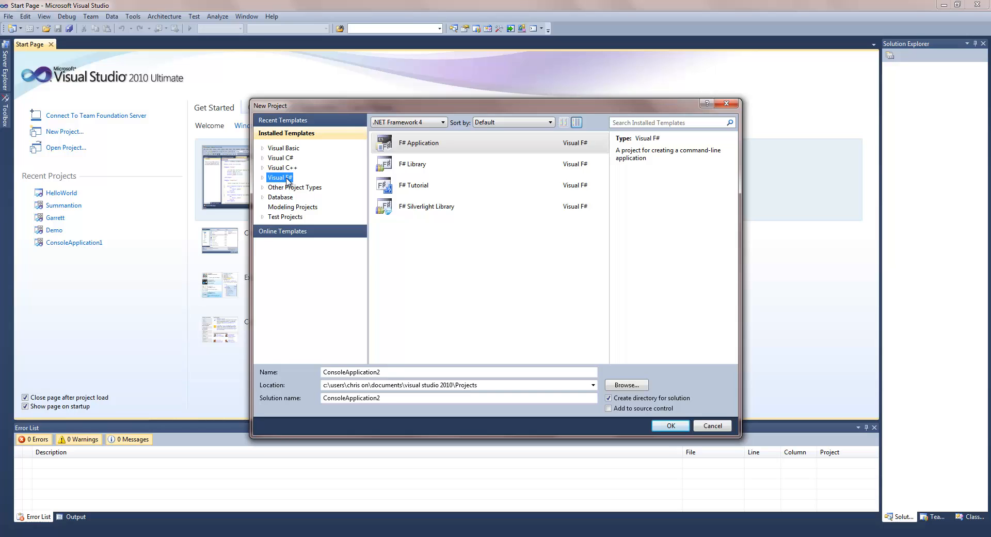
pyautogui.click(287, 156)
pyautogui.click(281, 148)
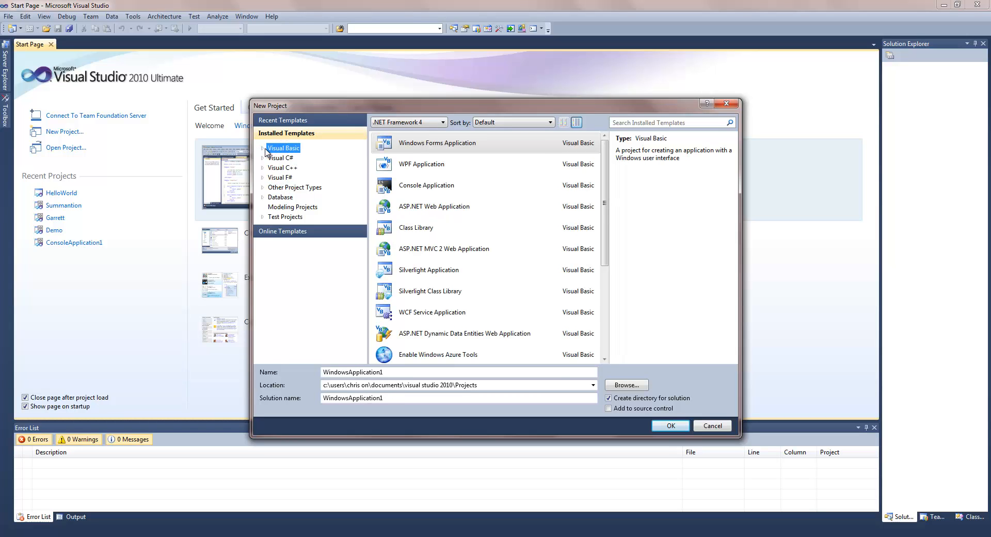
pyautogui.click(265, 150)
pyautogui.click(265, 150)
pyautogui.click(387, 122)
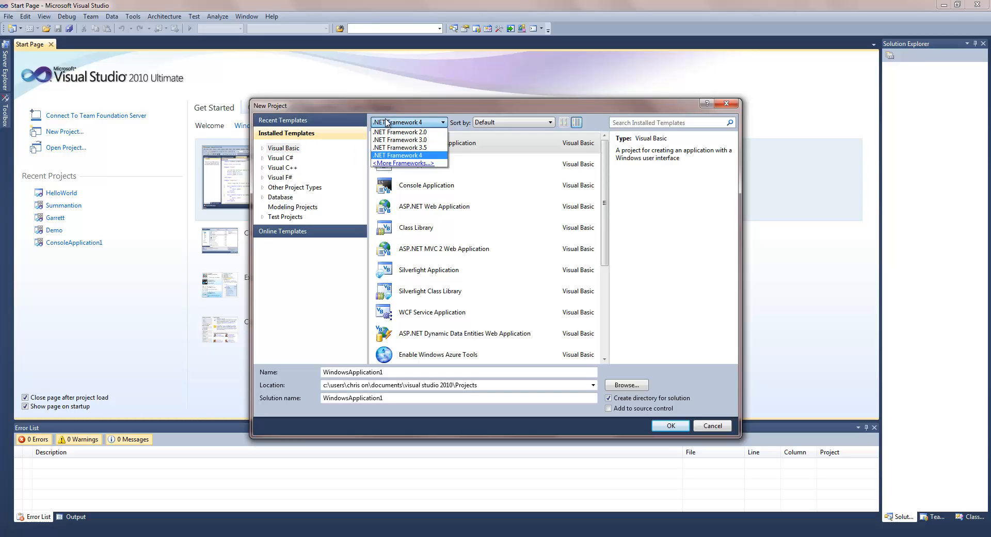
pyautogui.click(397, 122)
pyautogui.click(408, 122)
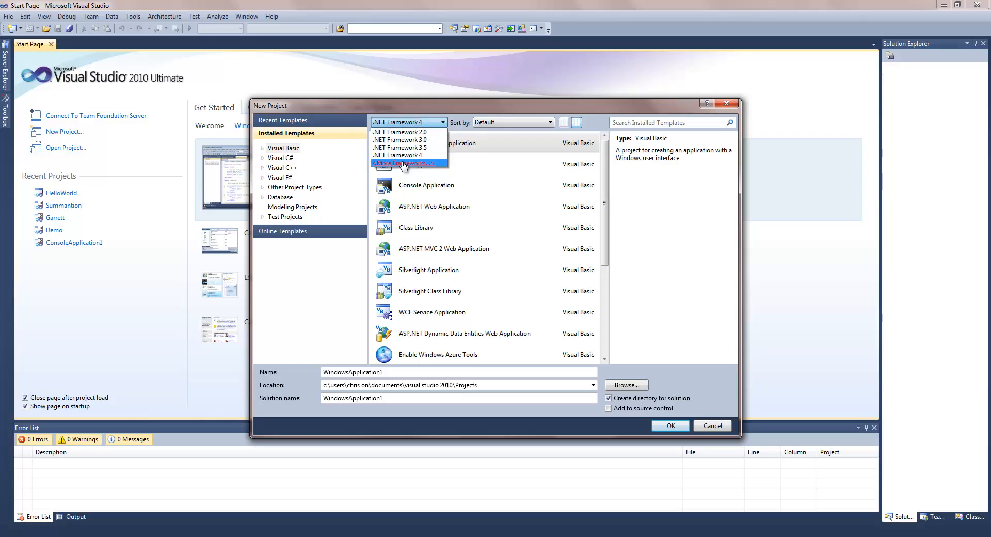
pyautogui.click(414, 122)
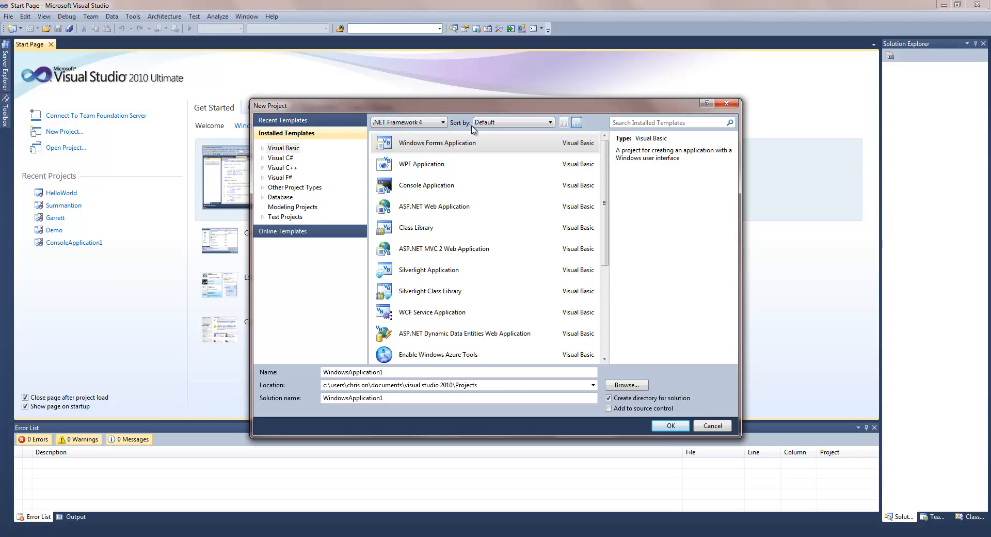
pyautogui.click(263, 167)
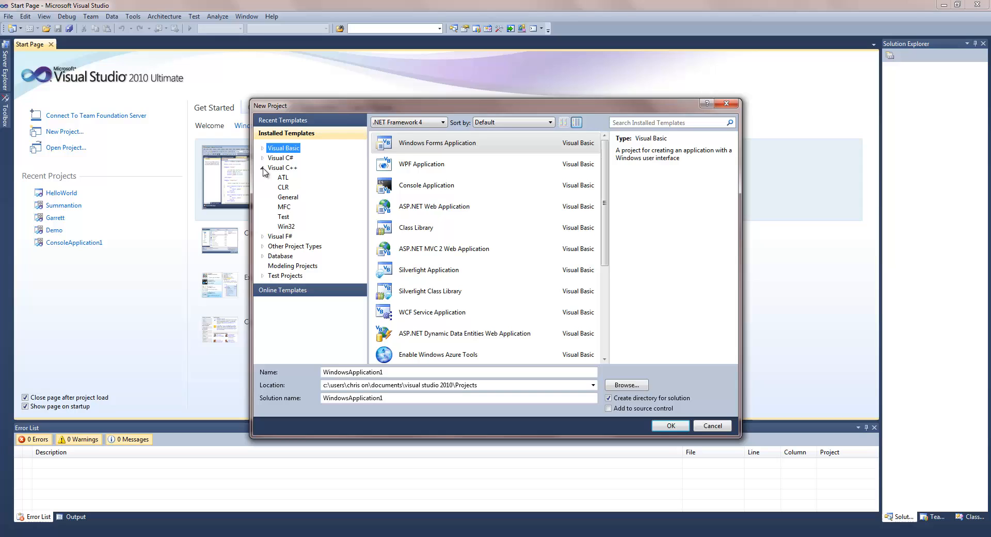
pyautogui.click(287, 227)
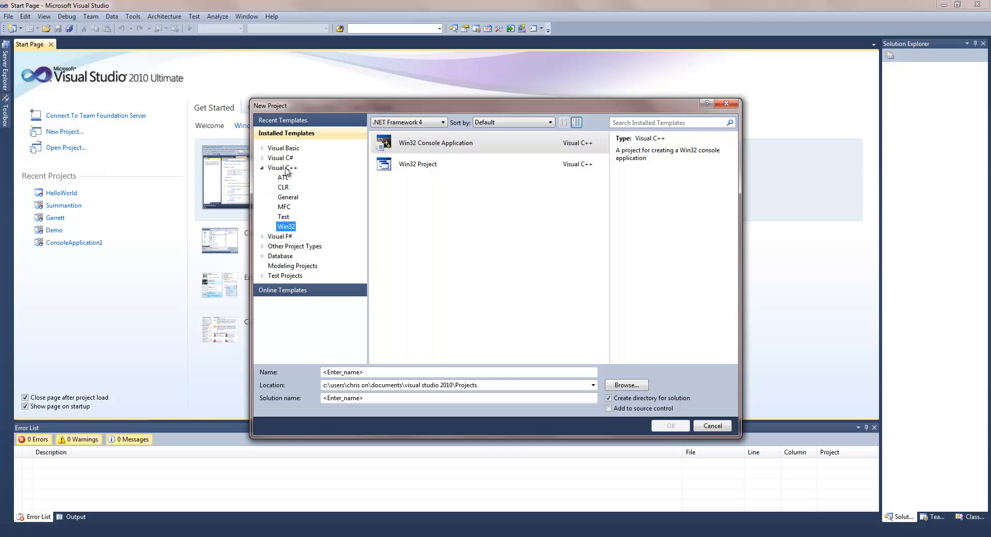
# - List all Visual C++ templates and browse them, reading the Empty Project description
pyautogui.click(283, 168)
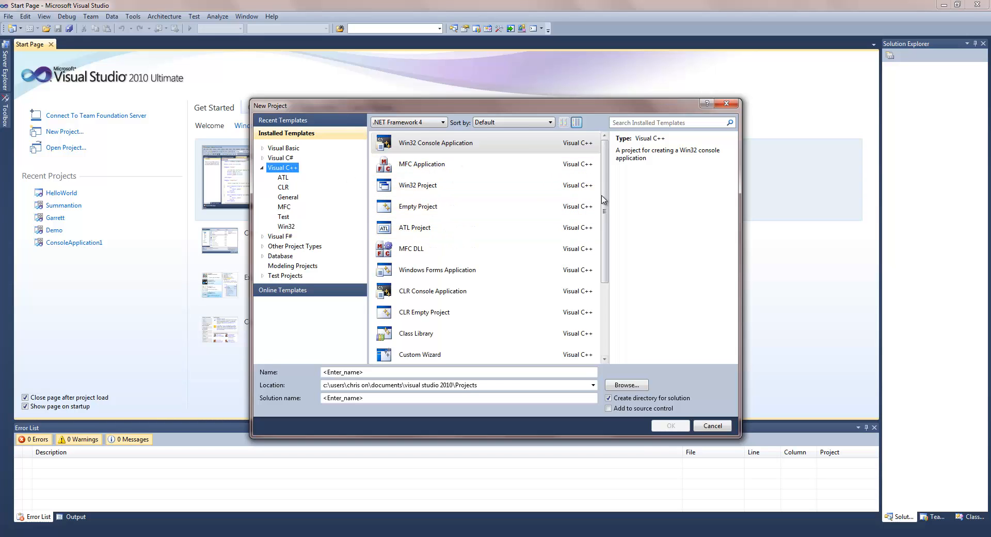
pyautogui.scroll(-1, 599, 250)
pyautogui.scroll(-1, 599, 250)
pyautogui.click(490, 312)
pyautogui.click(511, 291)
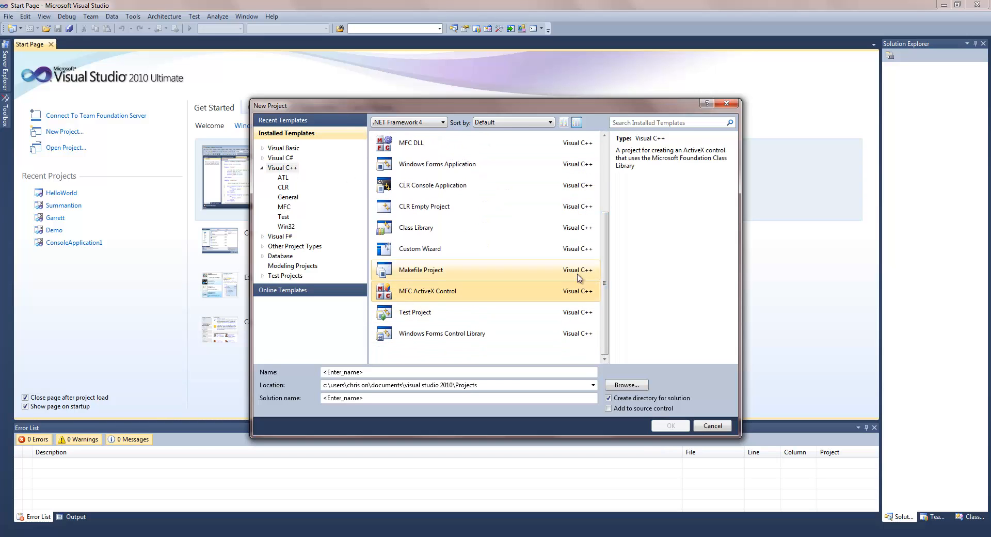
pyautogui.scroll(2, 614, 287)
pyautogui.scroll(-2, 615, 248)
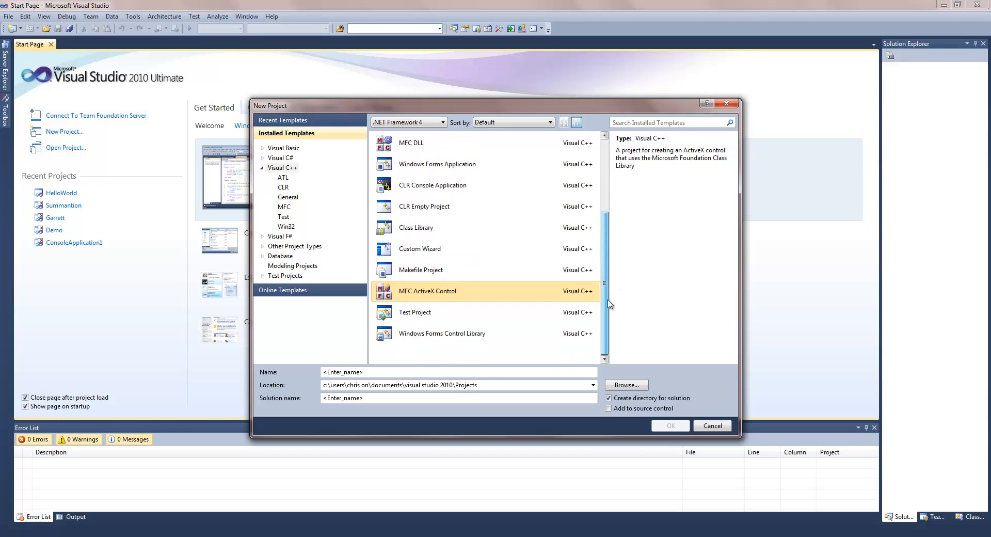
pyautogui.scroll(2, 618, 206)
pyautogui.click(479, 210)
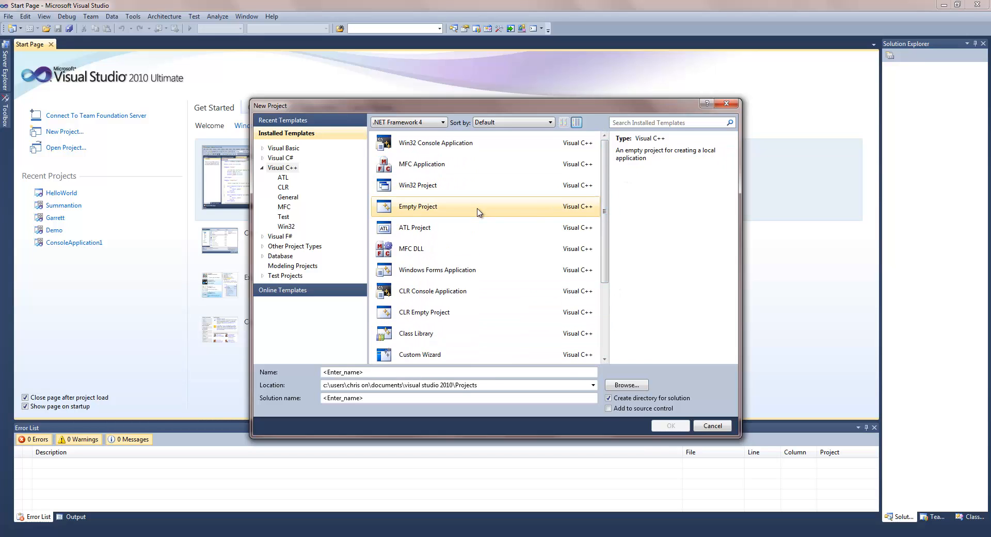
pyautogui.click(461, 146)
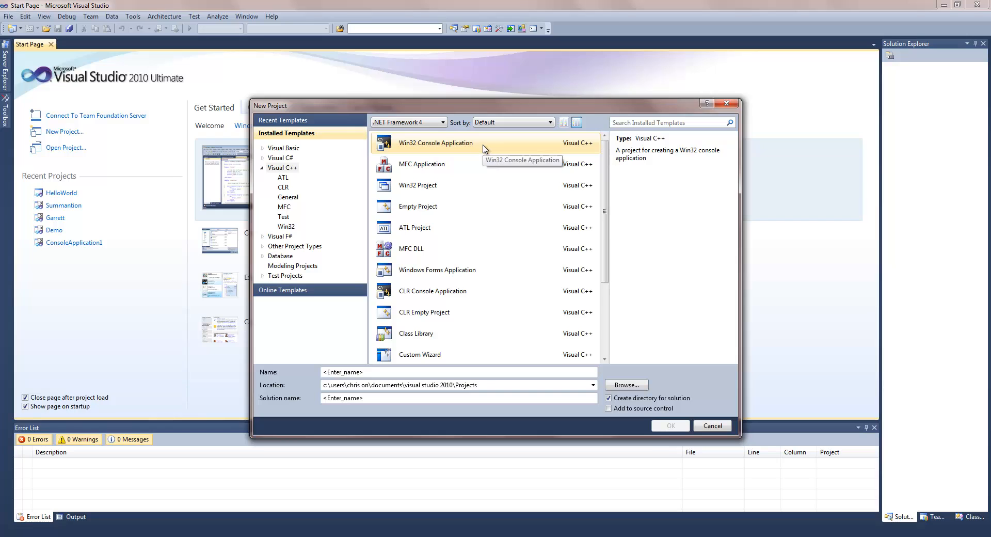
# - Settle on the Win32 Console Application template and select the placeholder project name
pyautogui.scroll(-2, 604, 330)
pyautogui.click(488, 336)
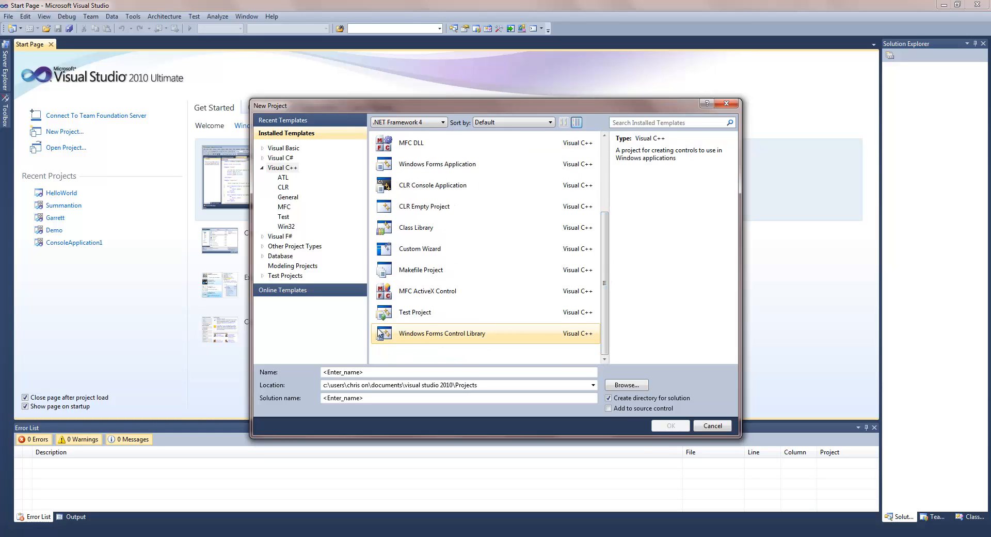
pyautogui.click(418, 312)
pyautogui.click(415, 293)
pyautogui.click(423, 271)
pyautogui.click(434, 249)
pyautogui.click(441, 231)
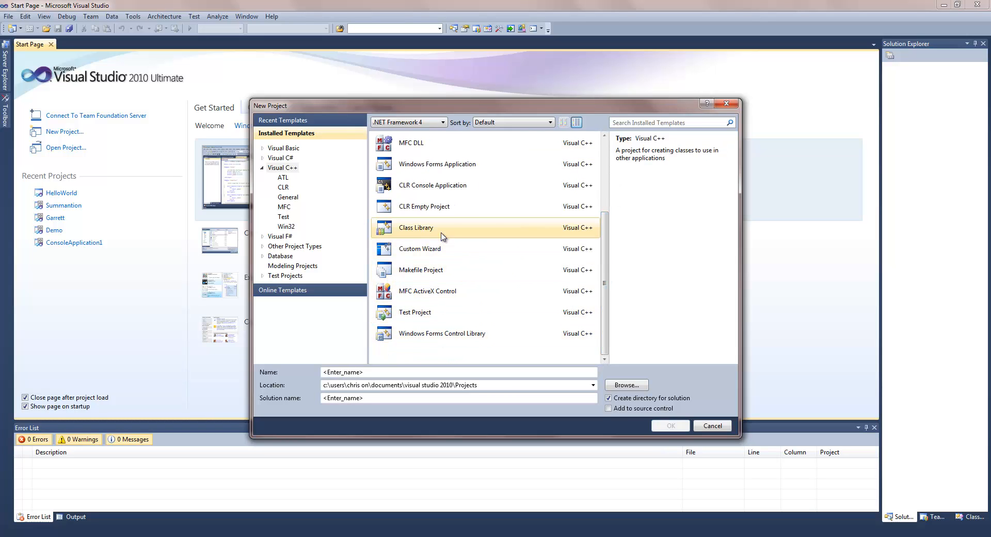
pyautogui.moveTo(604, 240); pyautogui.dragTo(610, 166)
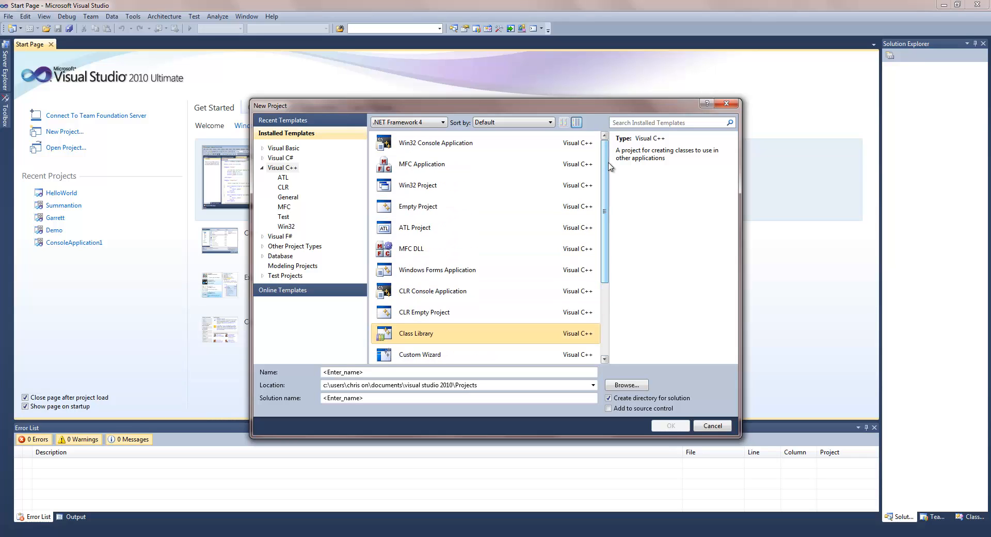
pyautogui.click(454, 162)
pyautogui.click(465, 144)
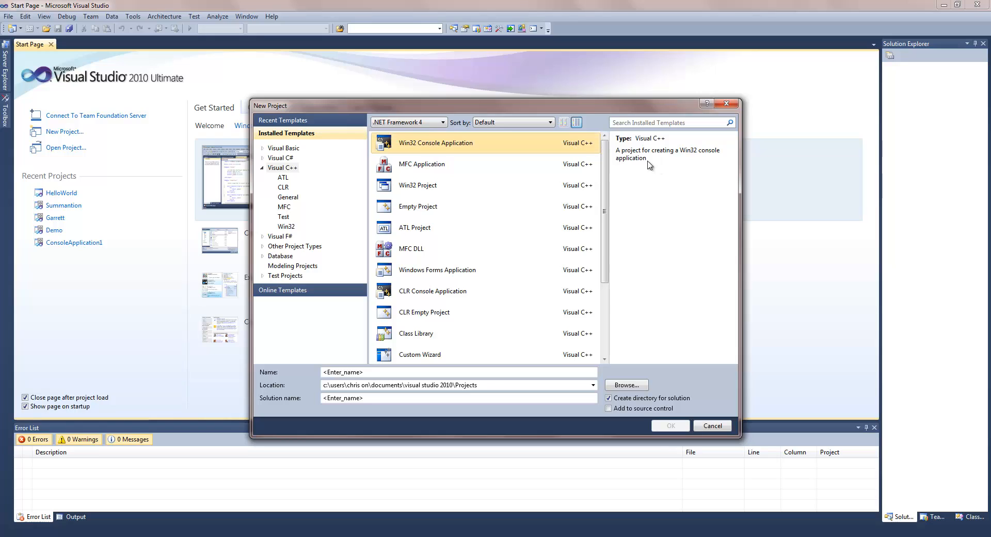
pyautogui.moveTo(366, 373); pyautogui.dragTo(313, 375)
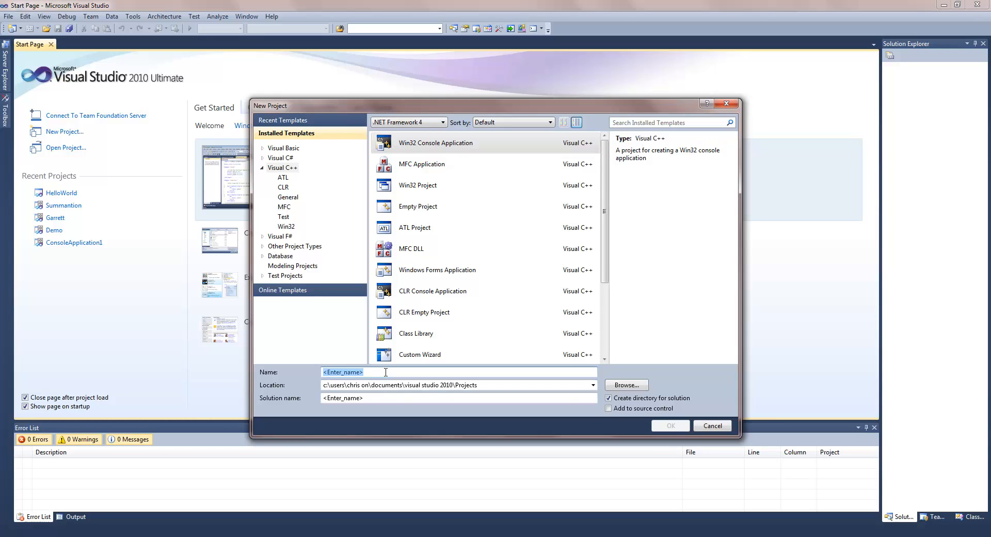
# - Name the project HelloWorld and confirm to launch the Win32 Application Wizard
pyautogui.write('HelloWorld')
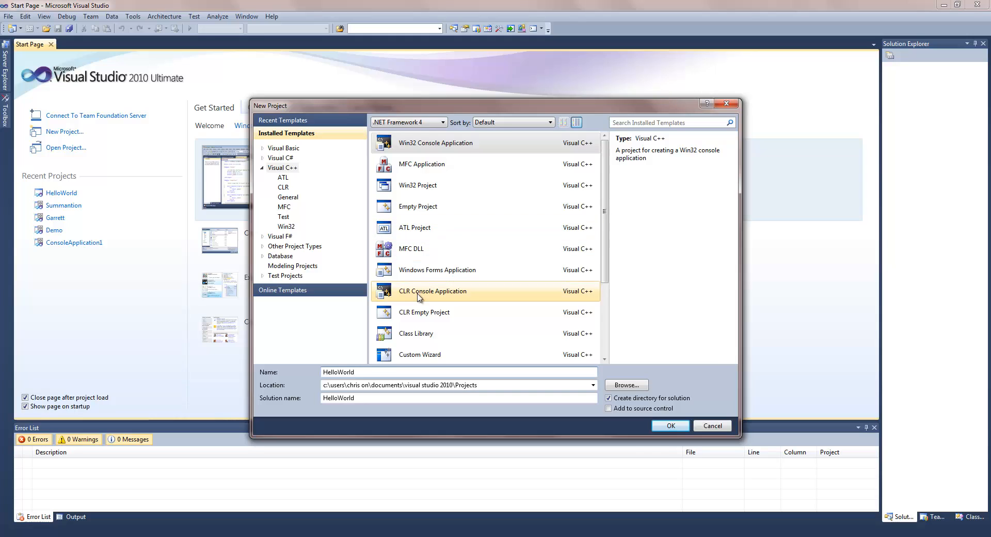
pyautogui.click(659, 428)
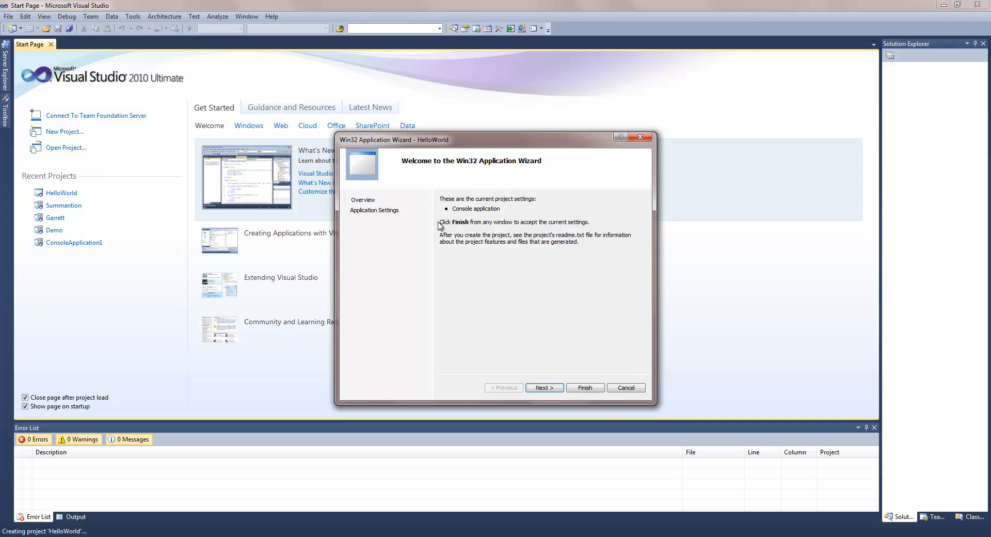
# - Advance the Win32 Application Wizard to its Application Settings page
pyautogui.moveTo(439, 223); pyautogui.dragTo(517, 228)
pyautogui.click(517, 229)
pyautogui.click(544, 388)
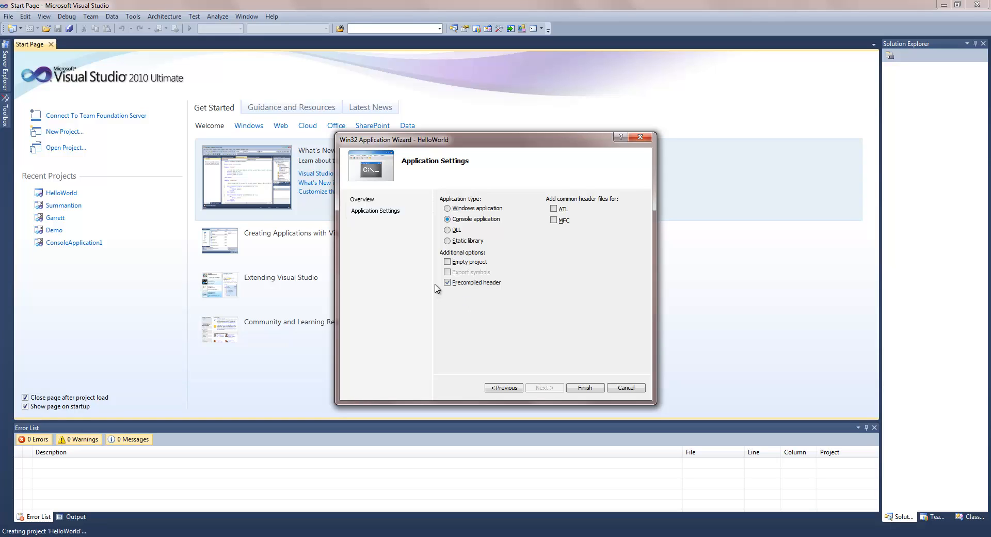
# - Tick Empty project and finish the wizard to create HelloWorld
pyautogui.click(447, 263)
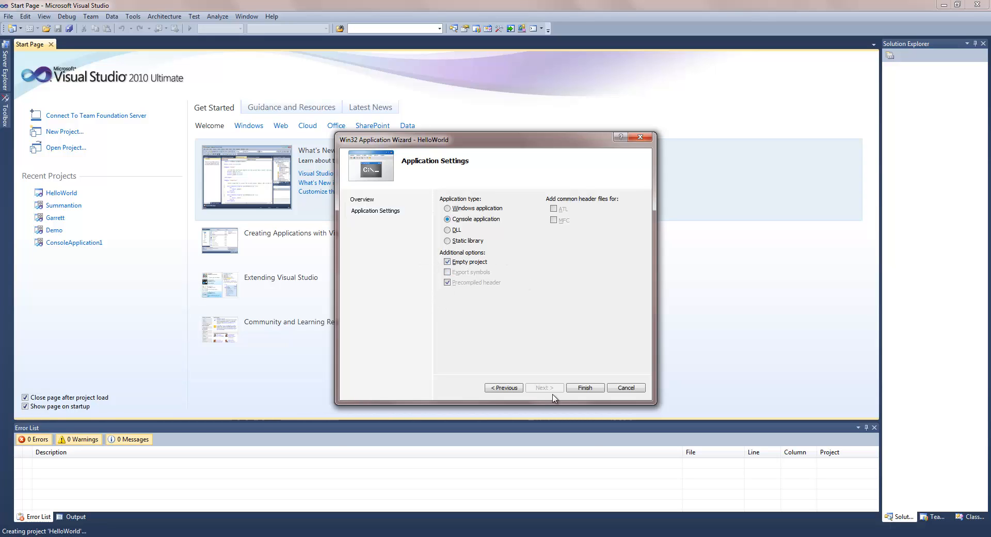
pyautogui.click(585, 388)
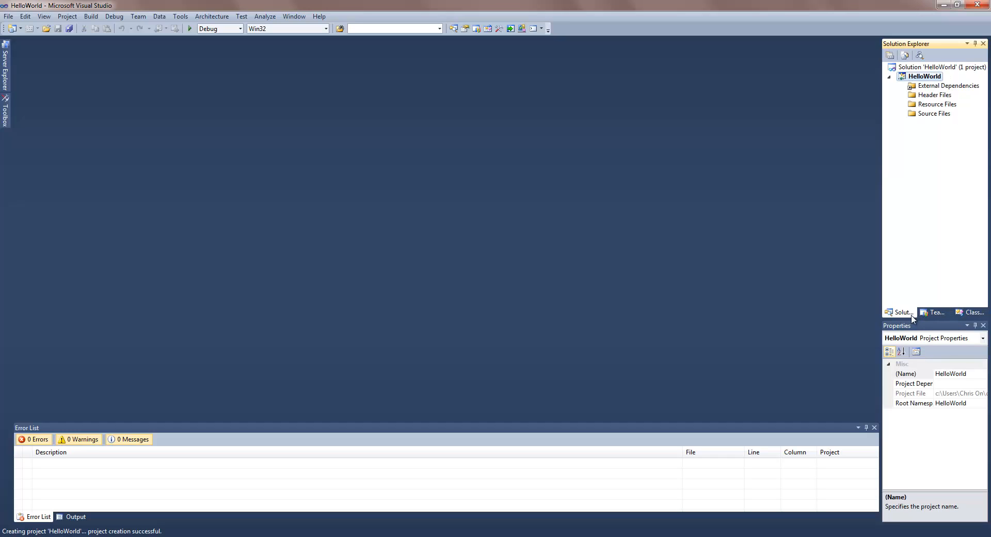
# - Return to the Solution Explorer file tree, inspect each HelloWorld folder, and select Source Files
pyautogui.click(972, 312)
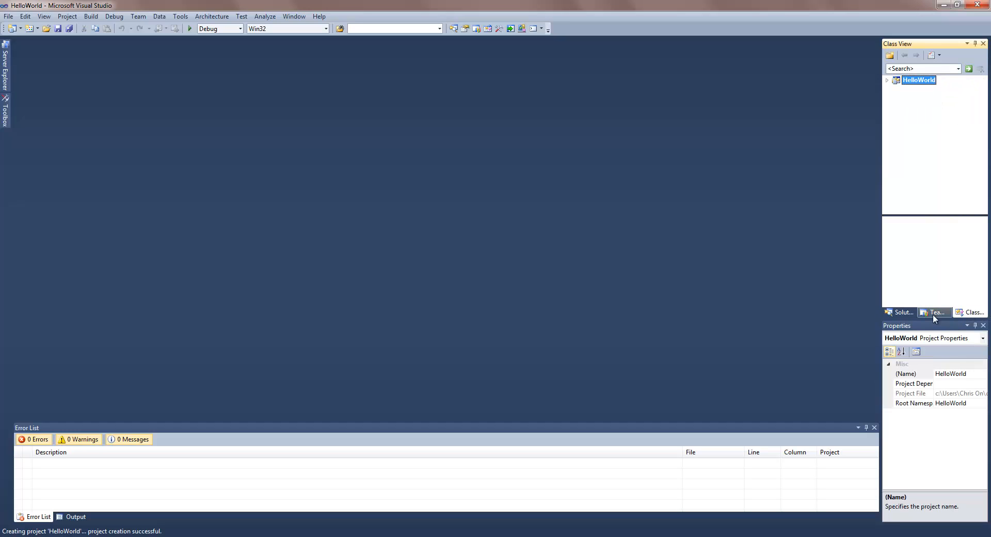
pyautogui.click(902, 313)
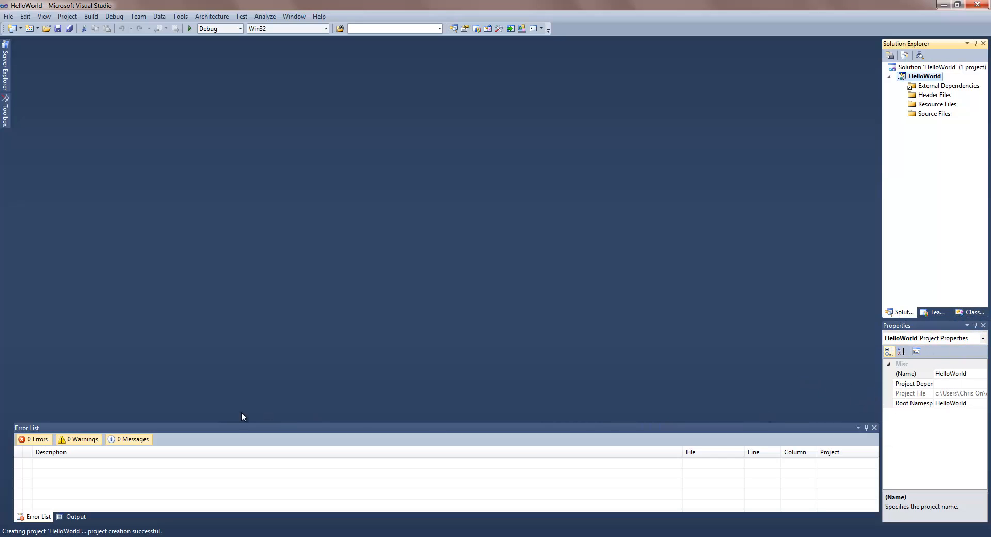
pyautogui.click(918, 114)
pyautogui.click(930, 86)
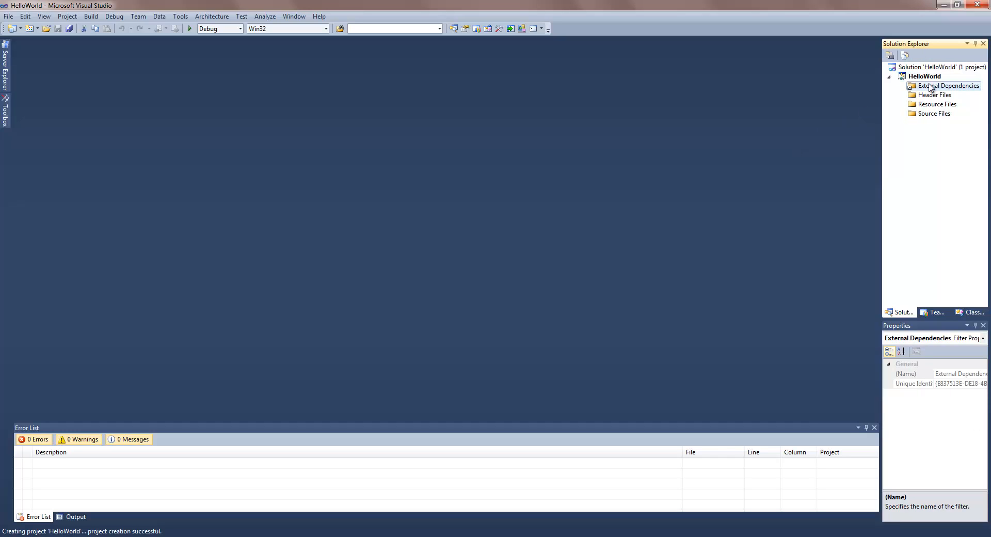
pyautogui.click(929, 95)
pyautogui.click(929, 87)
pyautogui.click(930, 95)
pyautogui.click(929, 104)
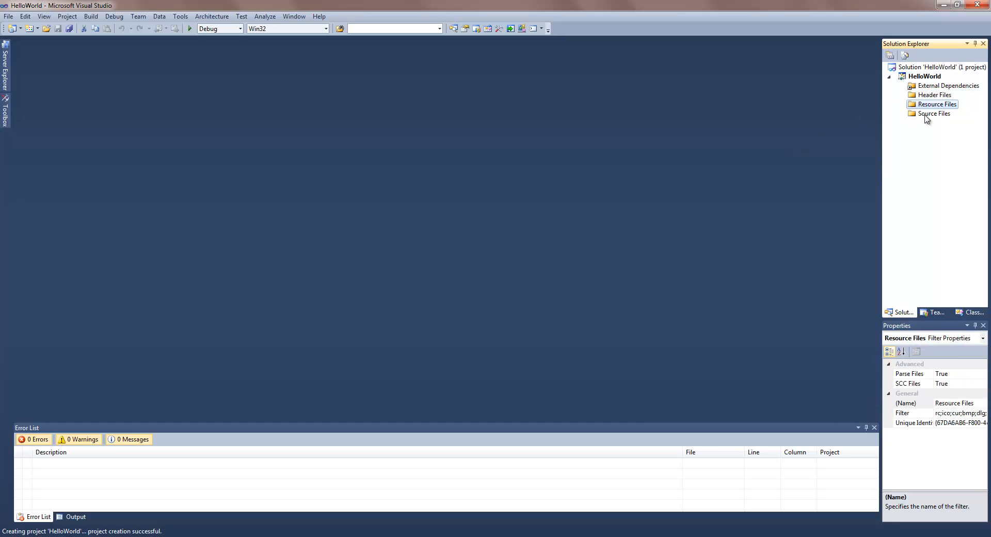
pyautogui.click(930, 113)
pyautogui.click(929, 105)
pyautogui.click(929, 95)
pyautogui.click(937, 85)
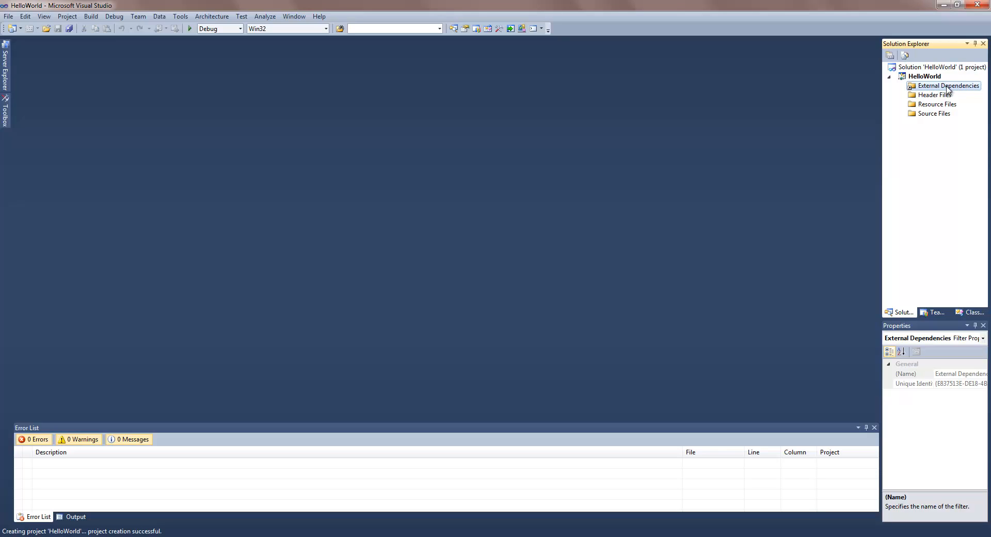
pyautogui.click(938, 97)
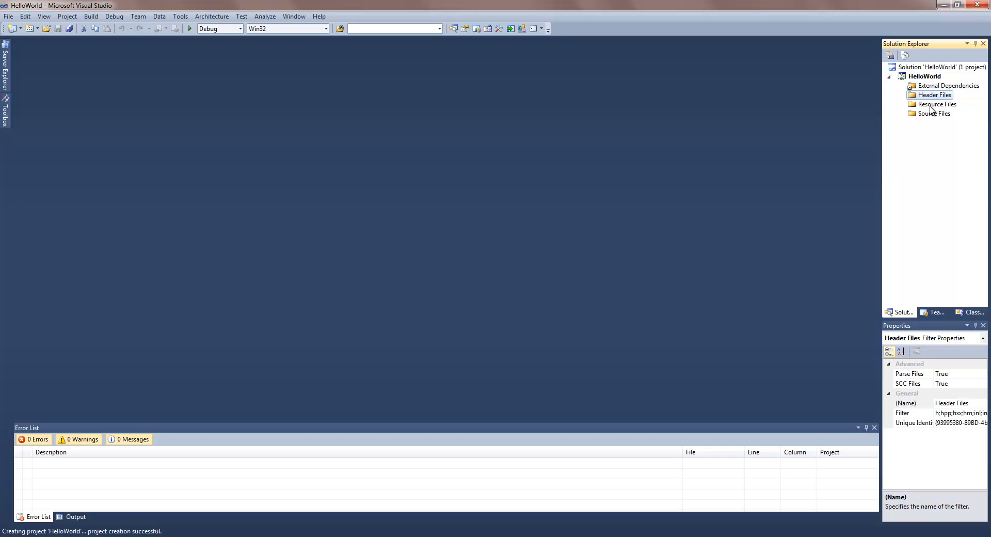
pyautogui.click(925, 114)
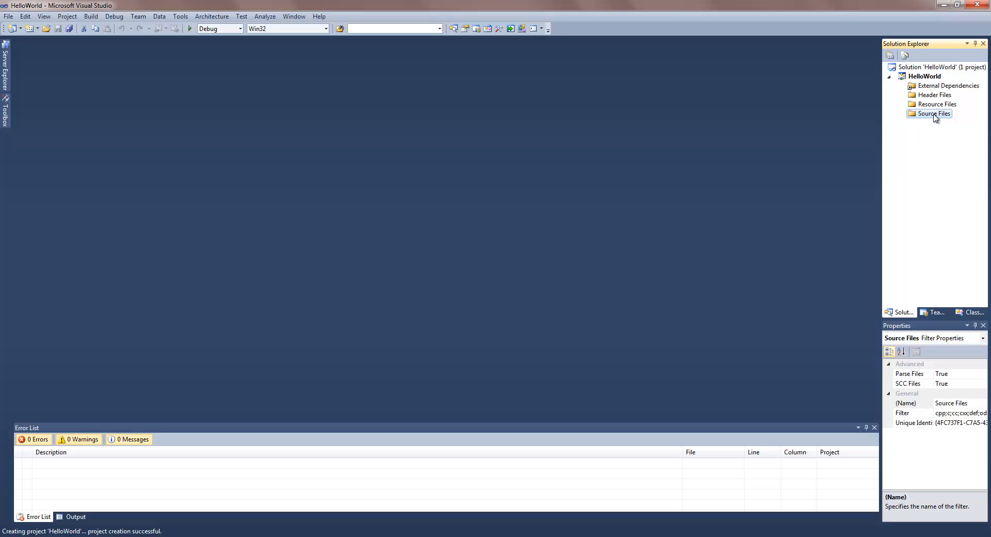
# - Open the Source Files context menu and expand its Add submenu
pyautogui.rightClick(914, 120)
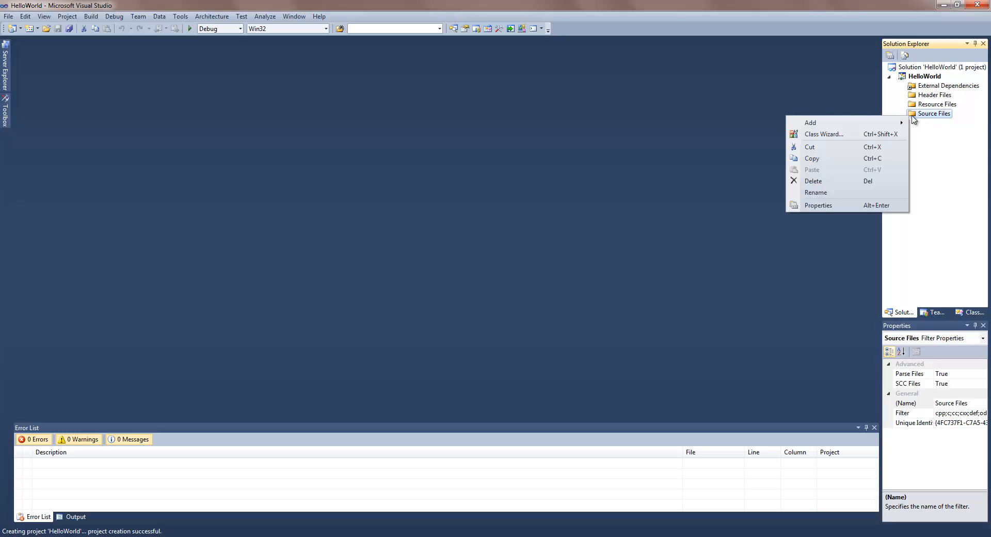
pyautogui.click(926, 116)
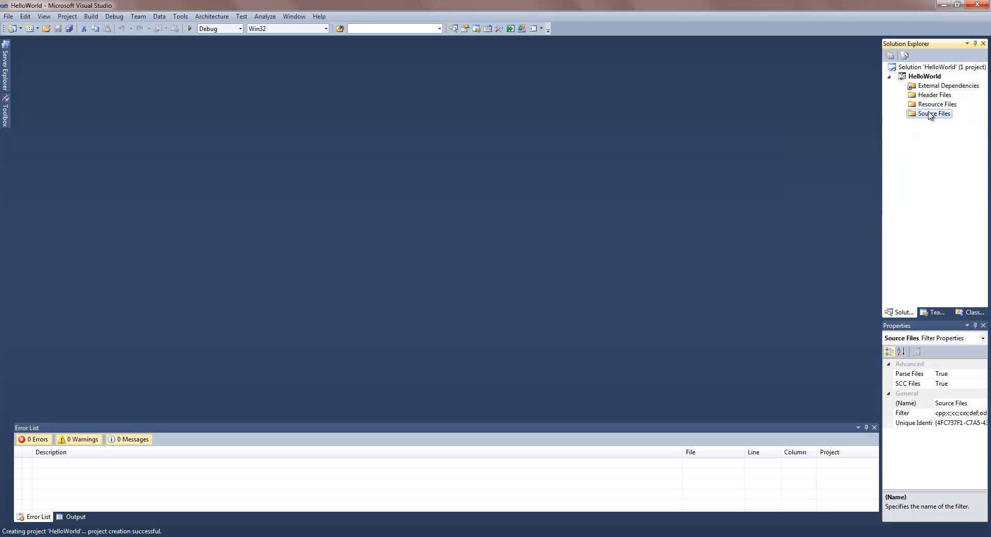
pyautogui.rightClick(926, 114)
pyautogui.moveTo(852, 123)
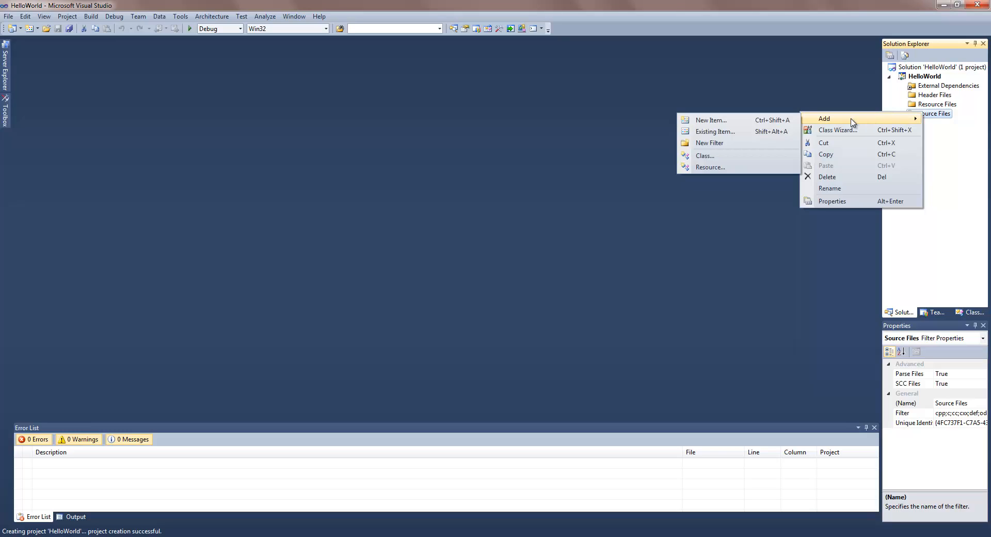
# - Open Add New Item and browse the UI, Code, Data, Resource, Web, Utility and Property Sheets categories
pyautogui.click(756, 124)
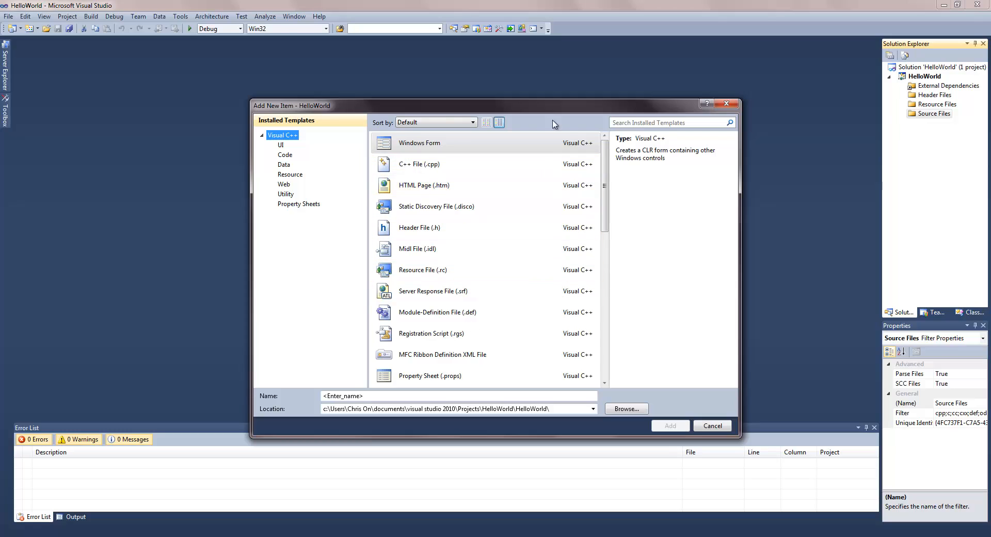
pyautogui.click(280, 145)
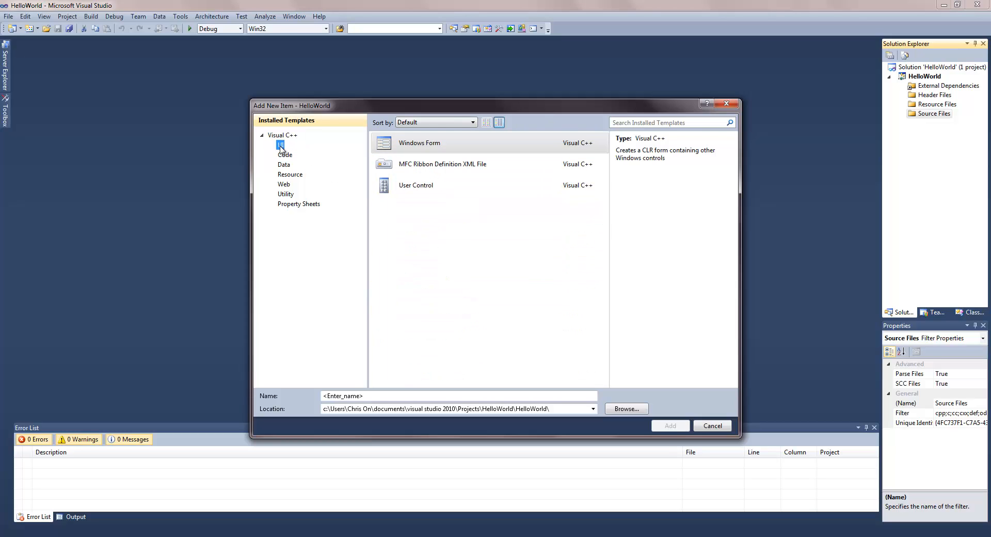
pyautogui.click(285, 155)
pyautogui.click(283, 165)
pyautogui.click(289, 174)
pyautogui.click(284, 185)
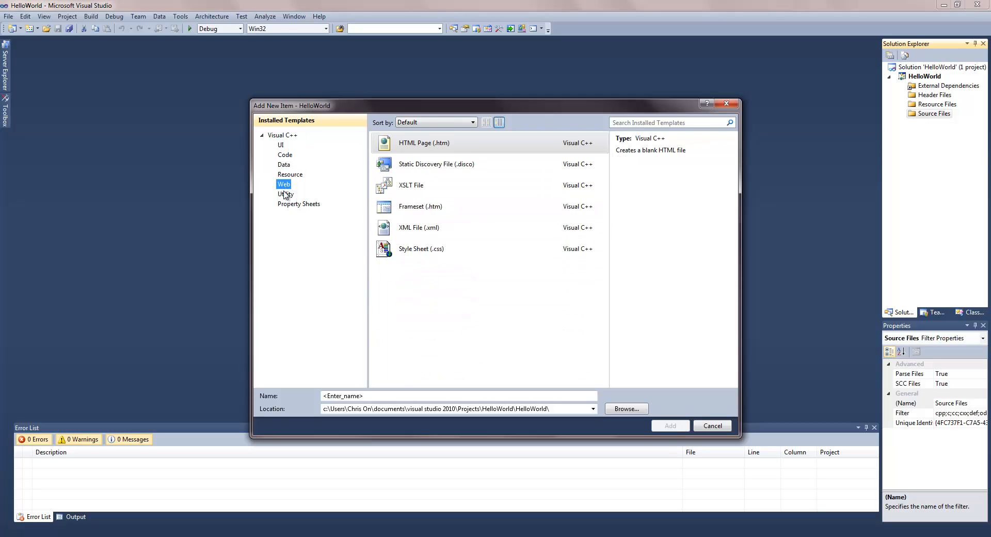
pyautogui.click(285, 194)
pyautogui.click(298, 204)
pyautogui.click(282, 136)
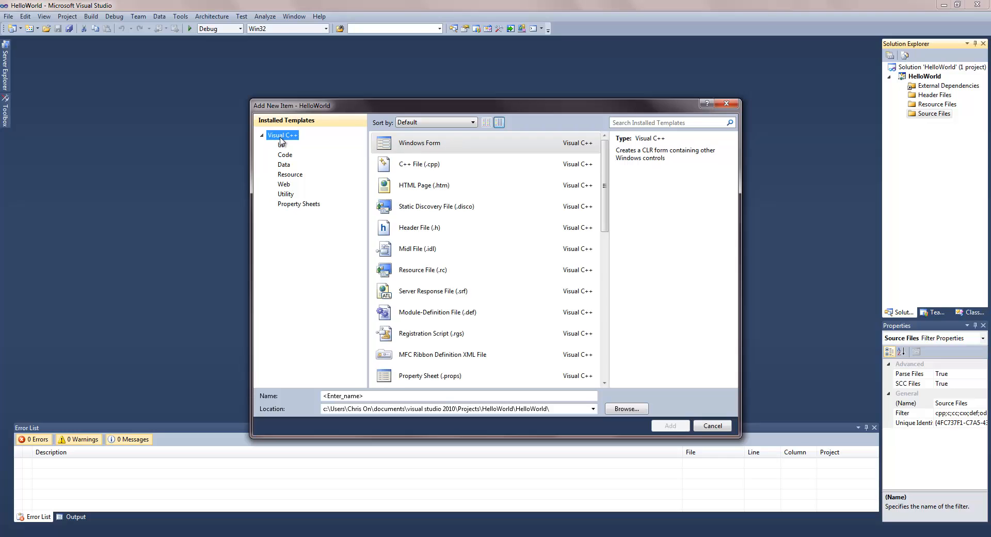
# - Choose the C++ File (.cpp) template and name it HelloWorld
pyautogui.click(437, 166)
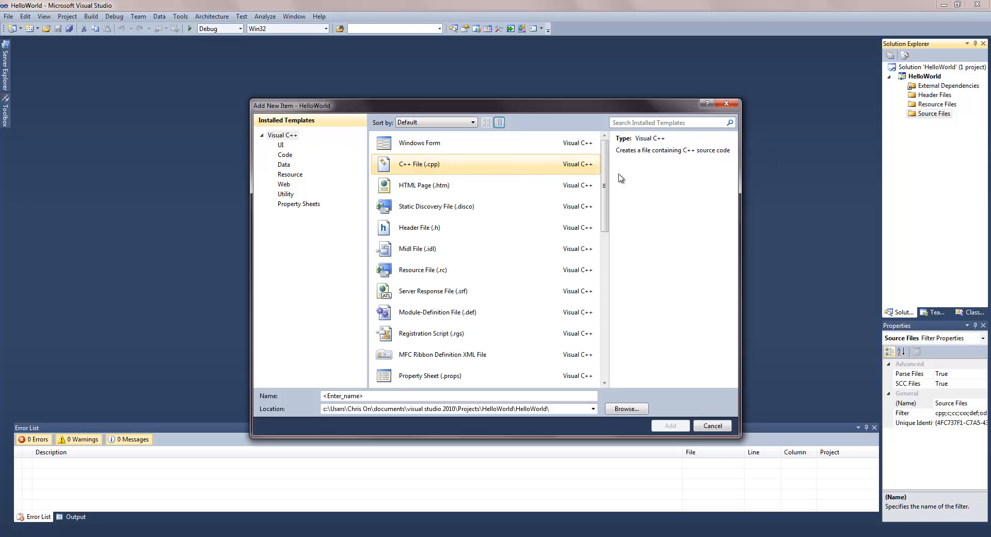
pyautogui.press('Tab')
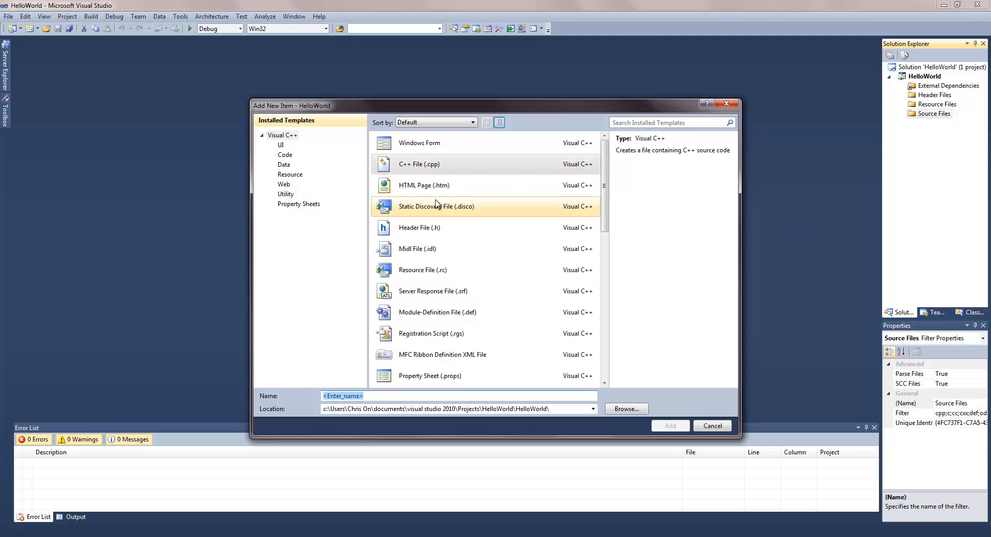
pyautogui.write('HelloWorld')
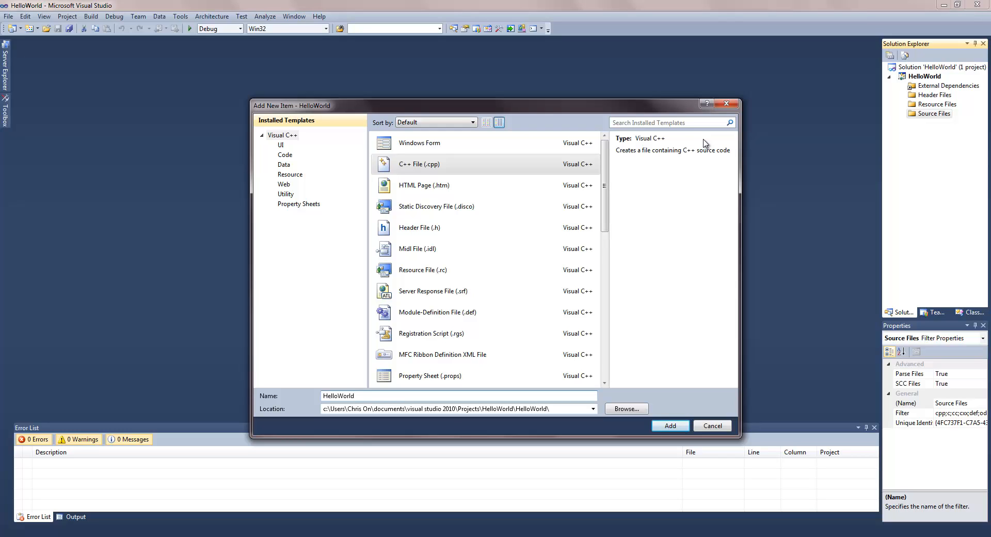
# - Create HelloWorld.cpp and write #include <iostream> on its first line
pyautogui.click(669, 427)
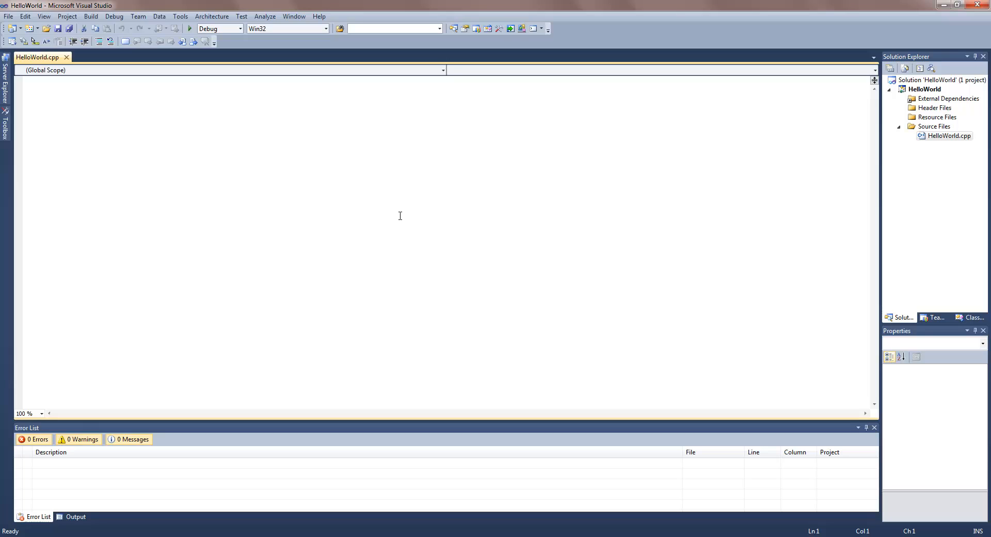
pyautogui.write('#')
pyautogui.press('BackSpace')
pyautogui.write('#include <iostream>')
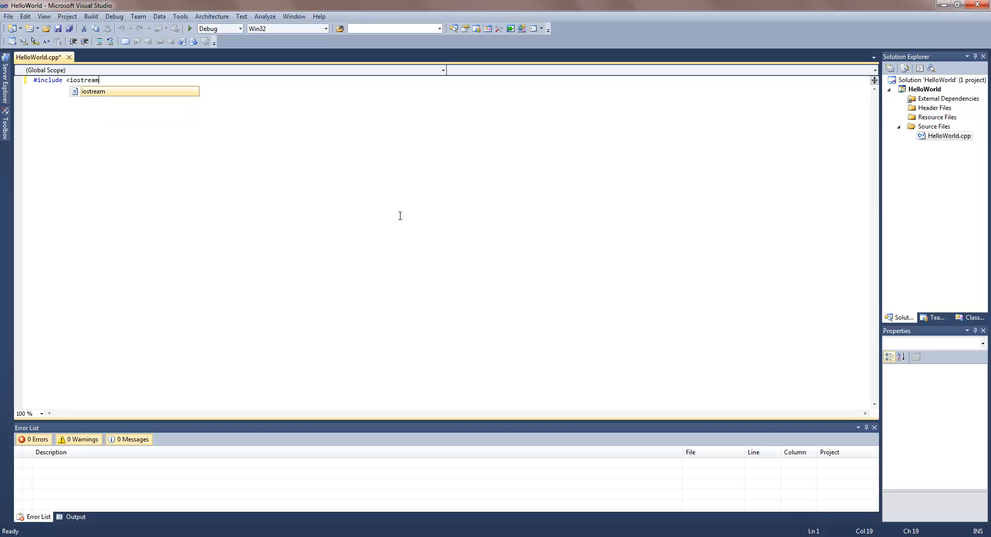
pyautogui.press('Return')
# - Add #include <string> on the second line, followed by a blank line
pyautogui.write('#include <string')
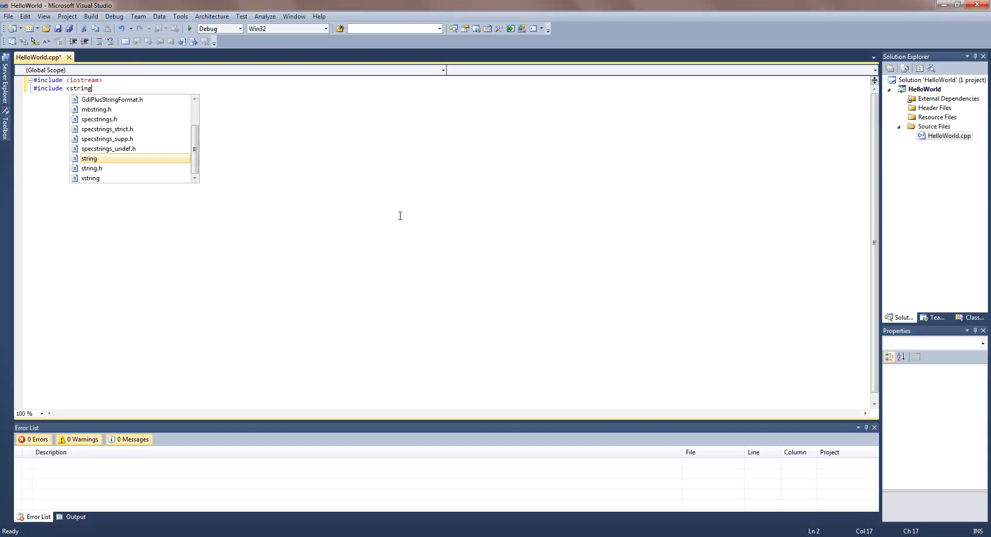
pyautogui.press('ctrl')
pyautogui.write('g')
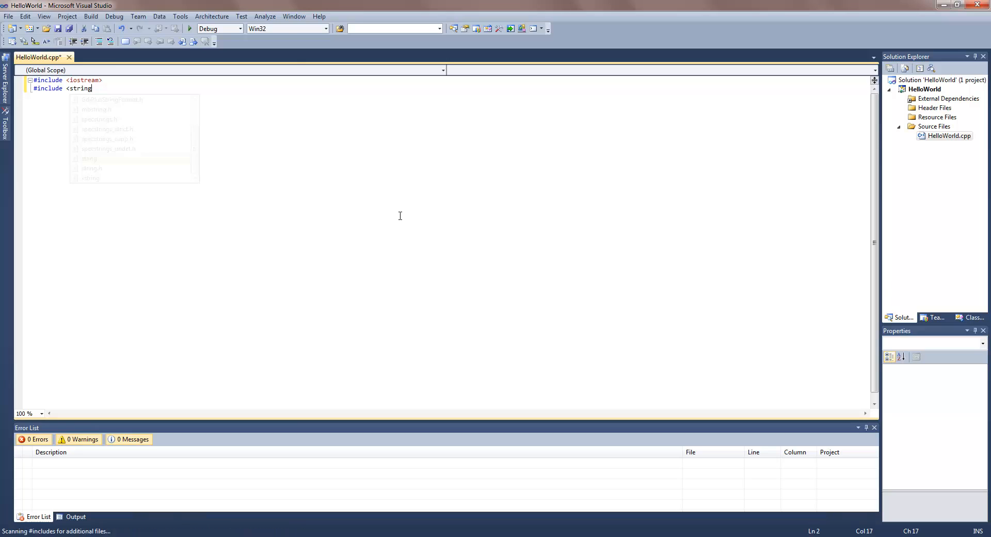
pyautogui.hotkey('ctrl', 'BackSpace')
pyautogui.write('s')
pyautogui.press('BackSpace')
pyautogui.press('BackSpace')
pyautogui.write('<')
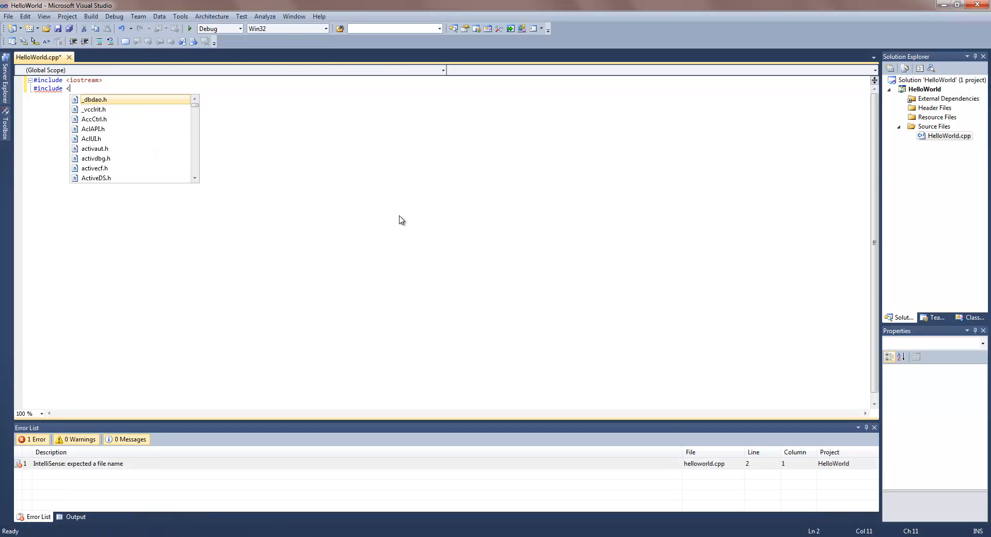
pyautogui.write('string>')
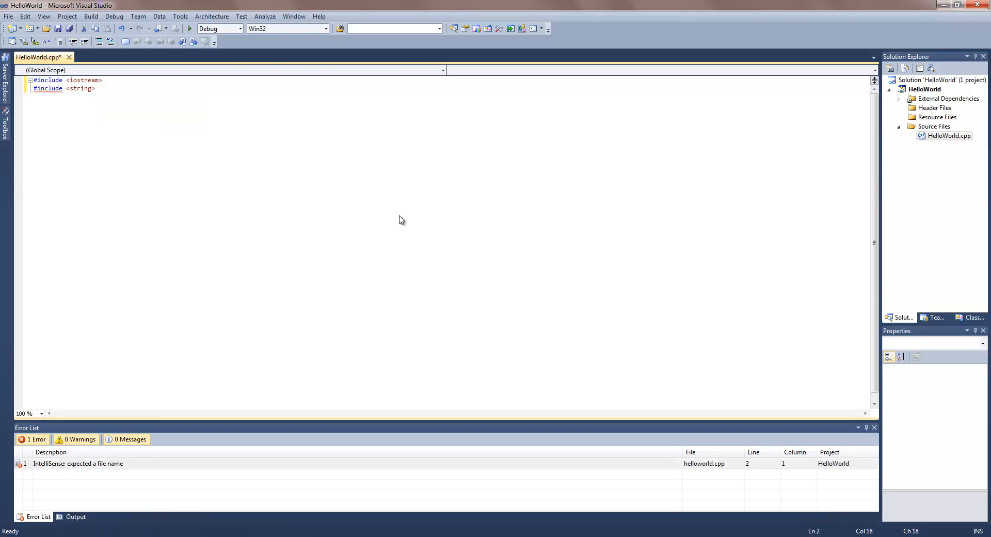
pyautogui.press('Return')
pyautogui.press('Return')
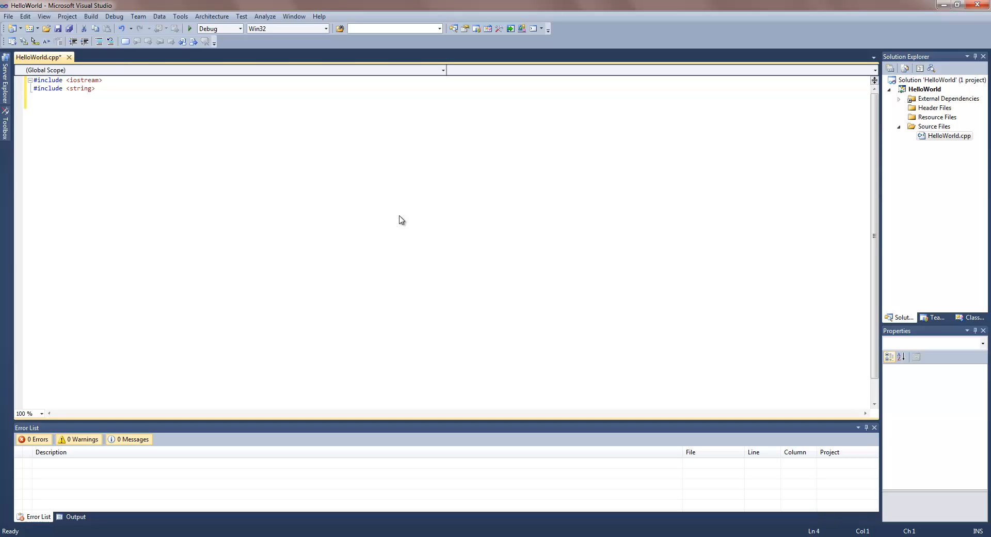
# - Write an empty int main(){ } function and start the comment //Code Hello World inside its body
pyautogui.write('int mian')
pyautogui.press('BackSpace')
pyautogui.write('(){')
pyautogui.press('Return')
pyautogui.press('Return')
pyautogui.write('}')
pyautogui.press('Up')
pyautogui.write('/')
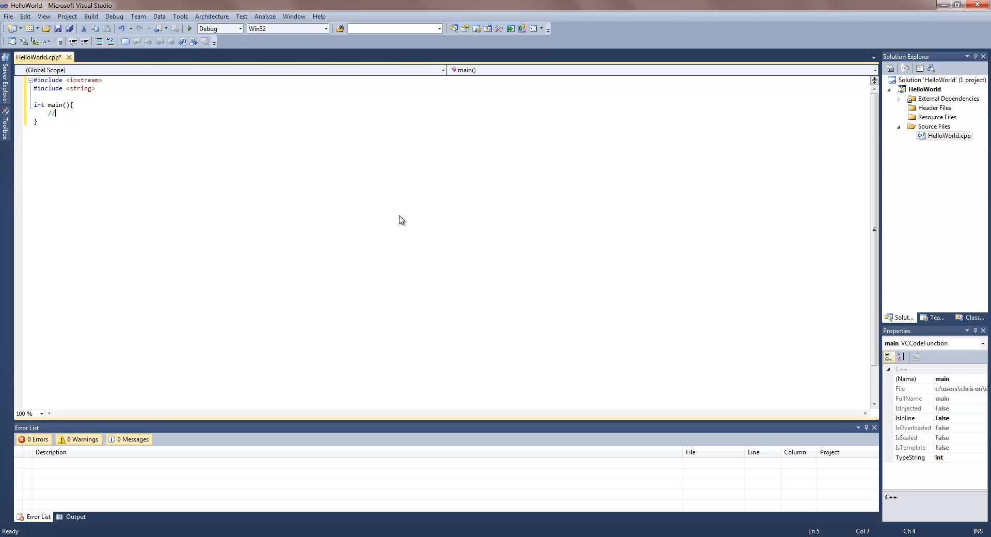
pyautogui.write('/Code Hello World')
# - Begin adding a Header File (.h) to Header Files, cancel it, then un-maximize the window
pyautogui.click(937, 107)
pyautogui.rightClick(944, 109)
pyautogui.moveTo(926, 117)
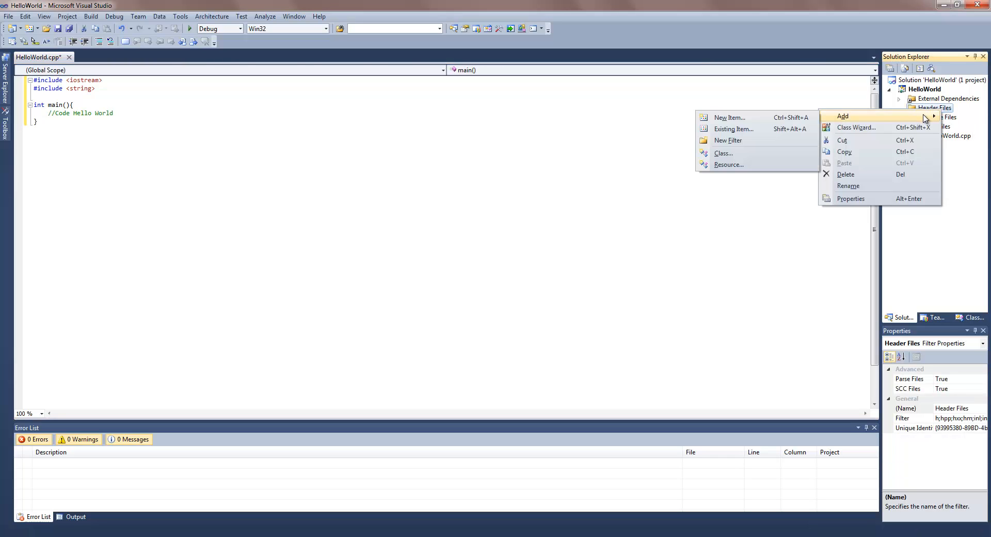
pyautogui.click(745, 118)
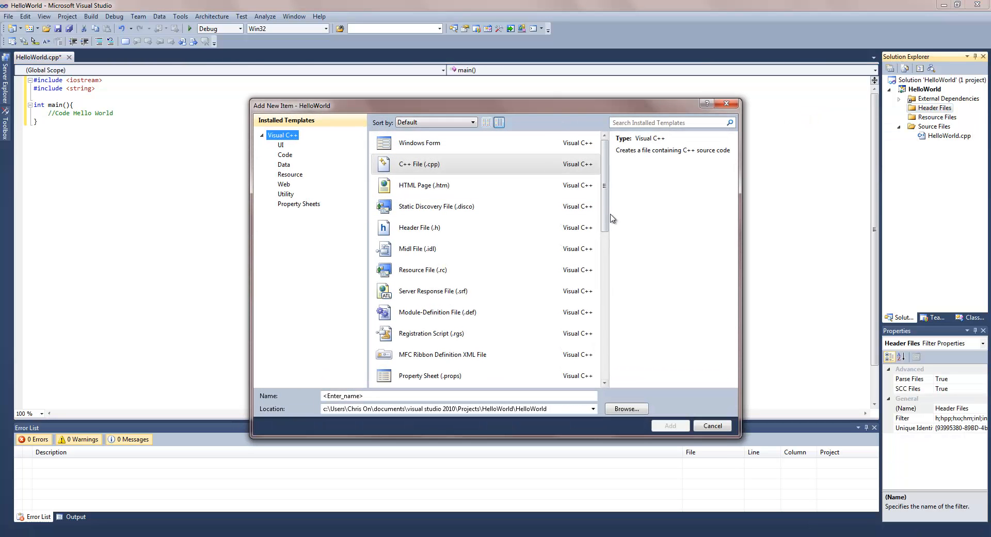
pyautogui.click(563, 228)
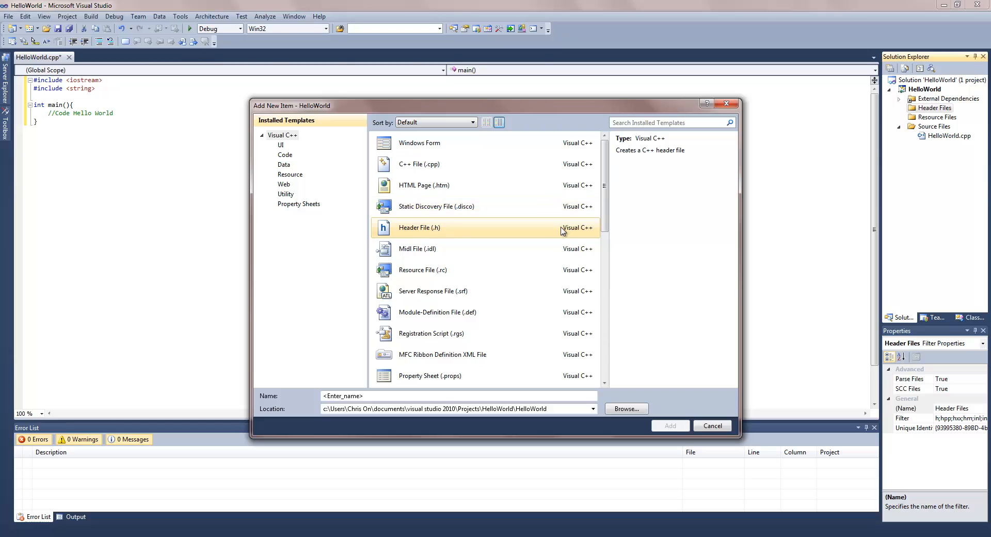
pyautogui.click(714, 431)
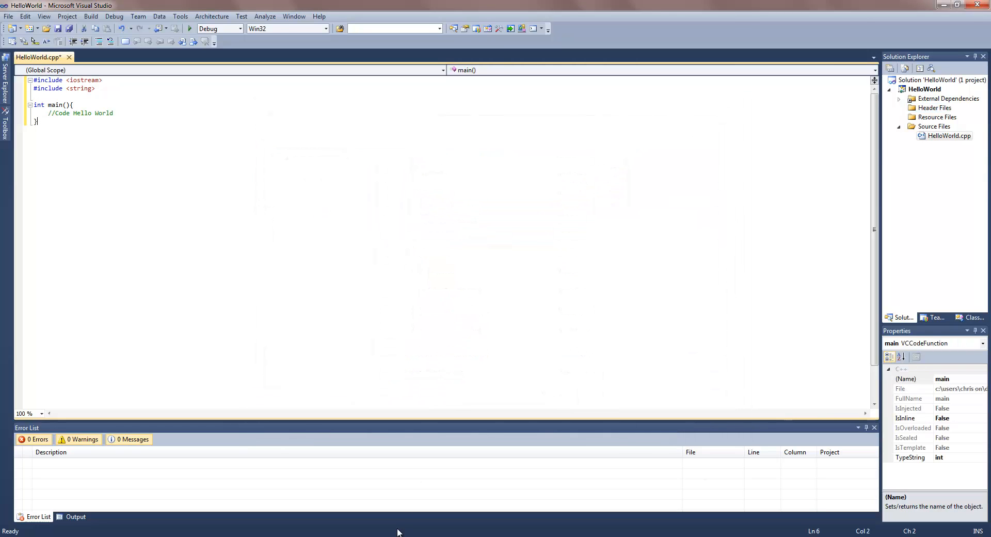
pyautogui.moveTo(683, 7); pyautogui.dragTo(495, 24)
pyautogui.moveTo(397, 536)
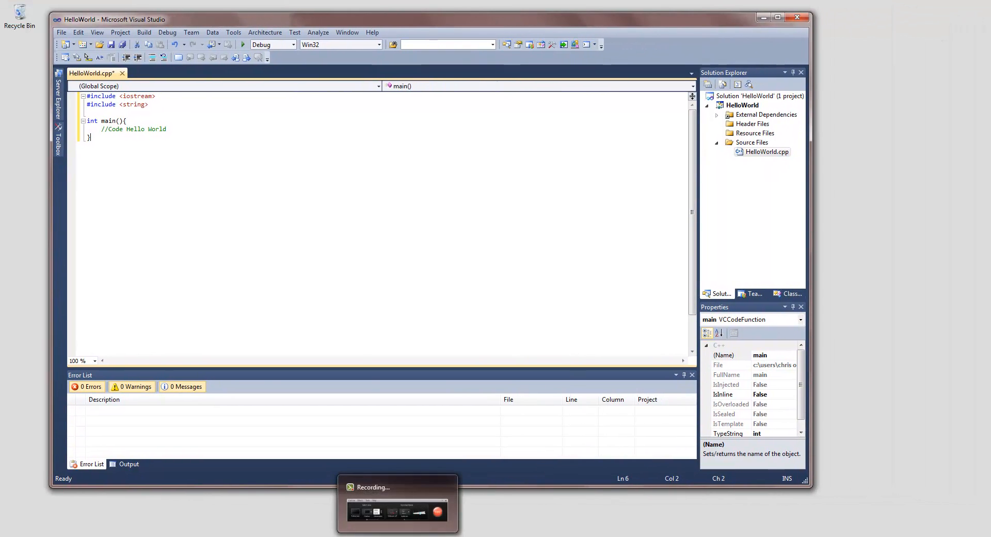